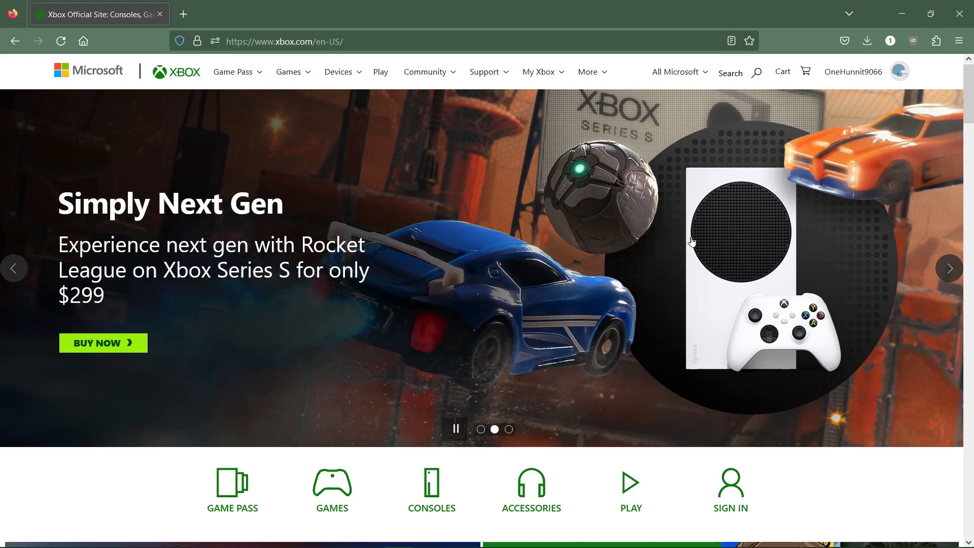
- Launch Microsoft Store by searching 'windows' from the Start menu
mouse_move(202, 547)
click(15, 535)
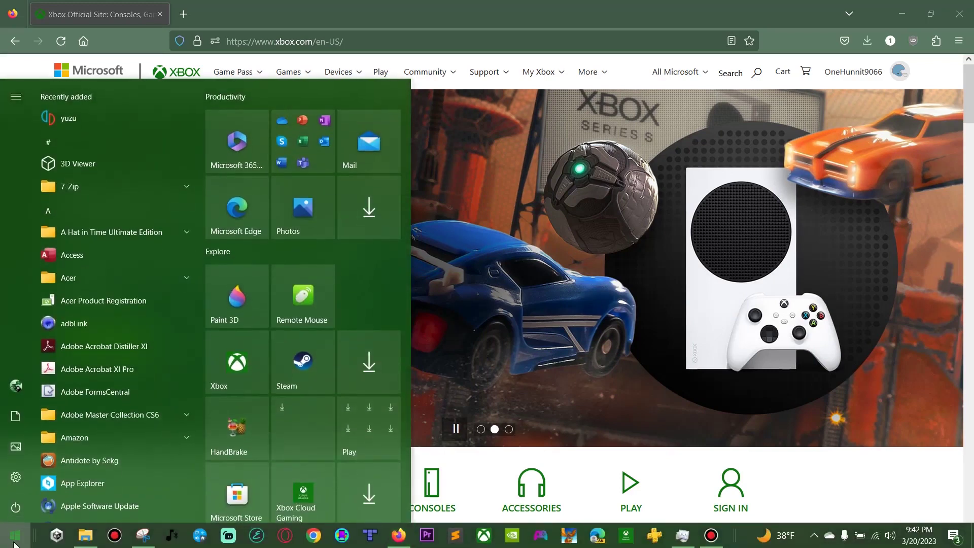
text(windows)
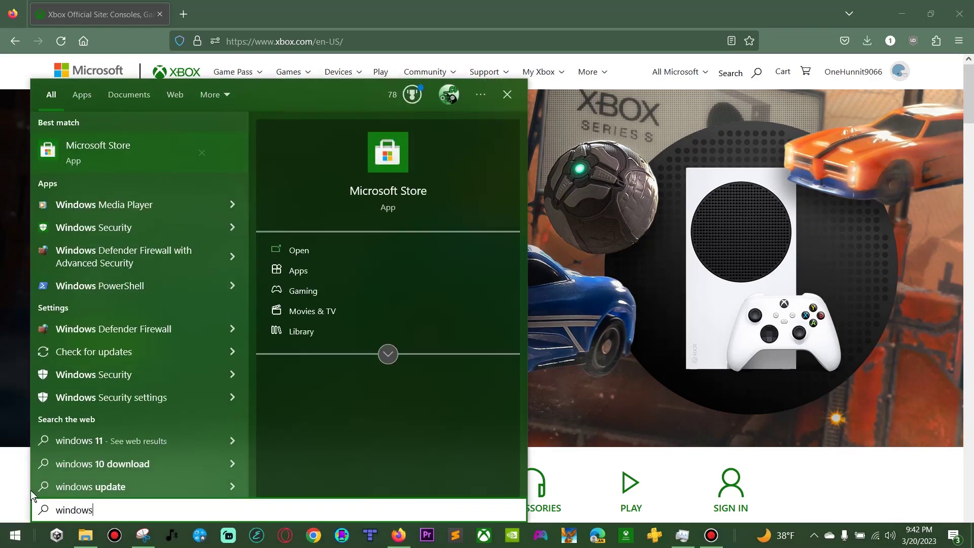
click(120, 152)
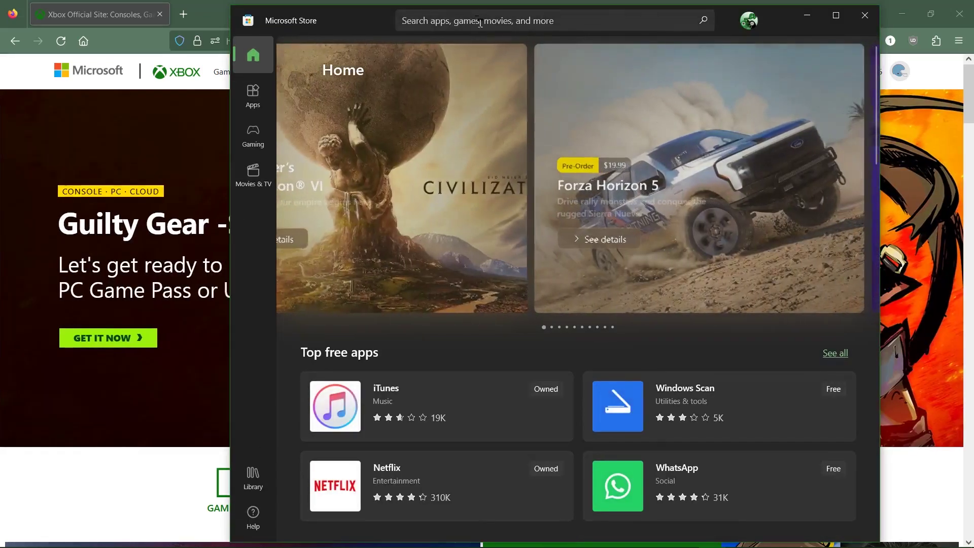
- Search the Store for 'xbox' and open the Xbox app's listing
click(480, 22)
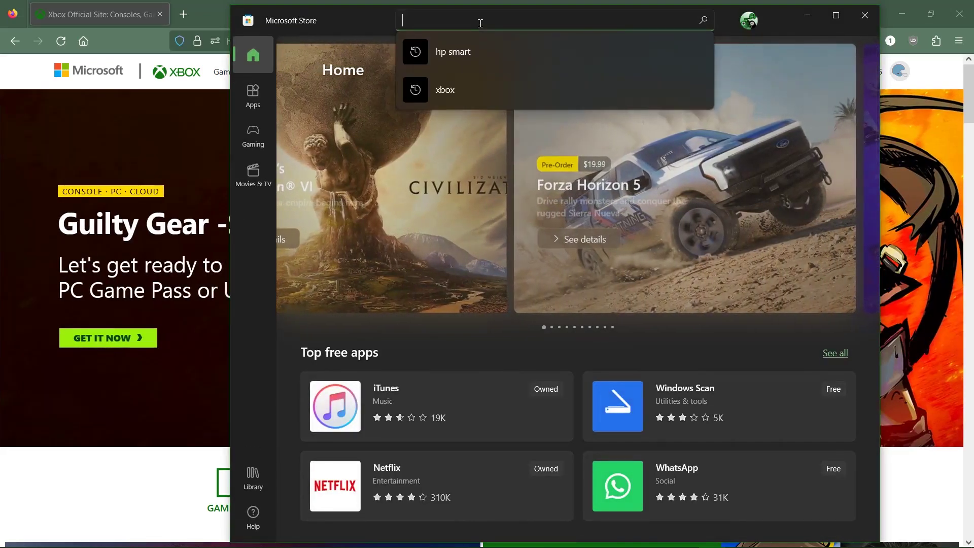
text(xbox)
key(Return)
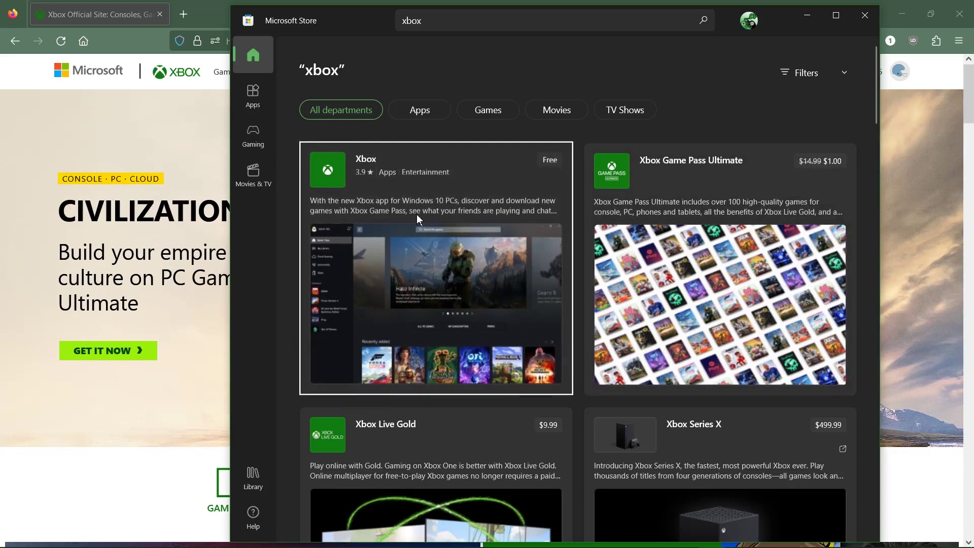
click(431, 166)
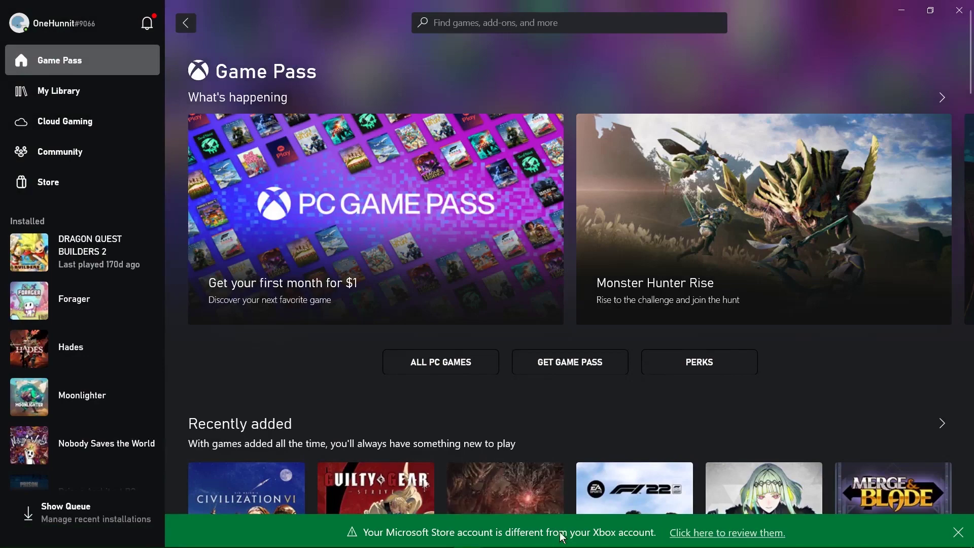
- Set the Xbox account as the Store purchase account to clear the mismatch warning
click(737, 534)
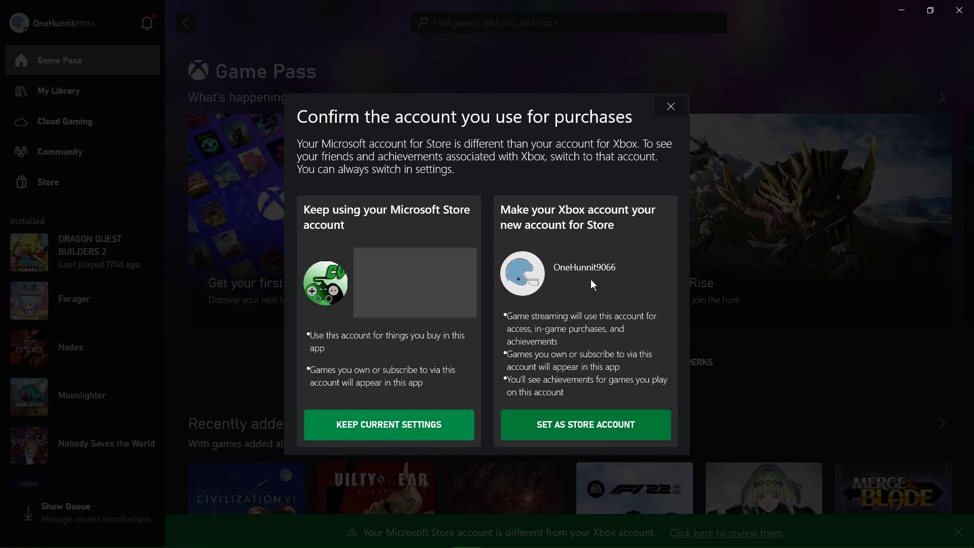
click(617, 422)
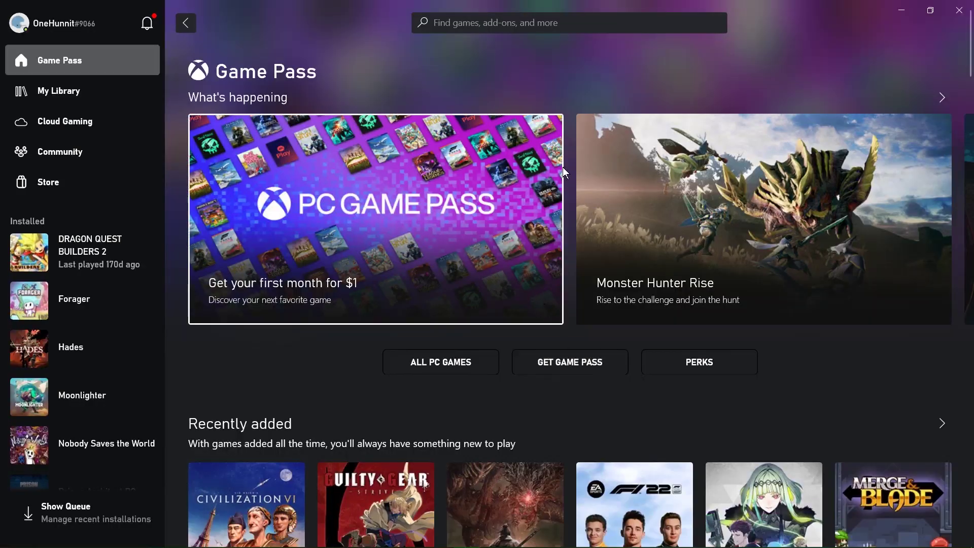
- Open the Redeem a code dialog from profile Settings and move past the code entry
click(62, 28)
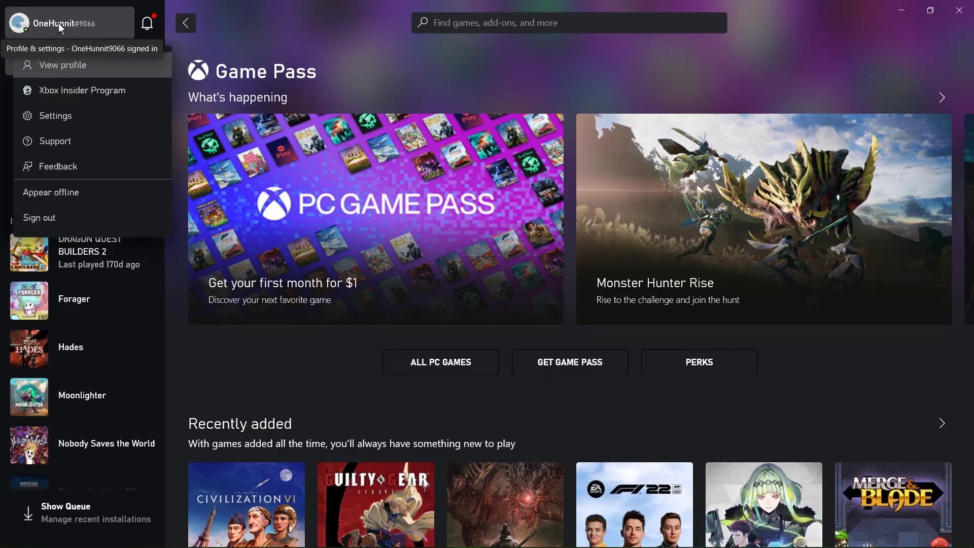
click(72, 119)
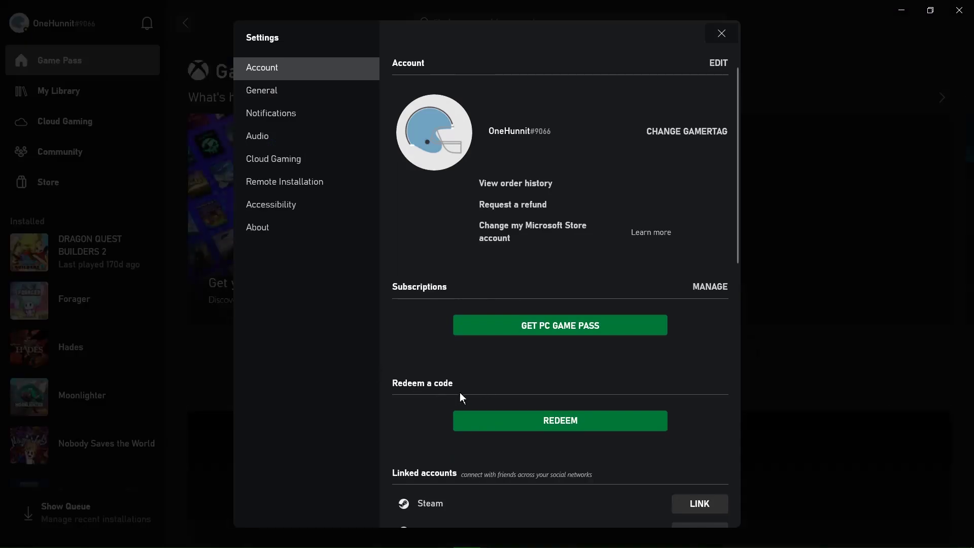
click(587, 418)
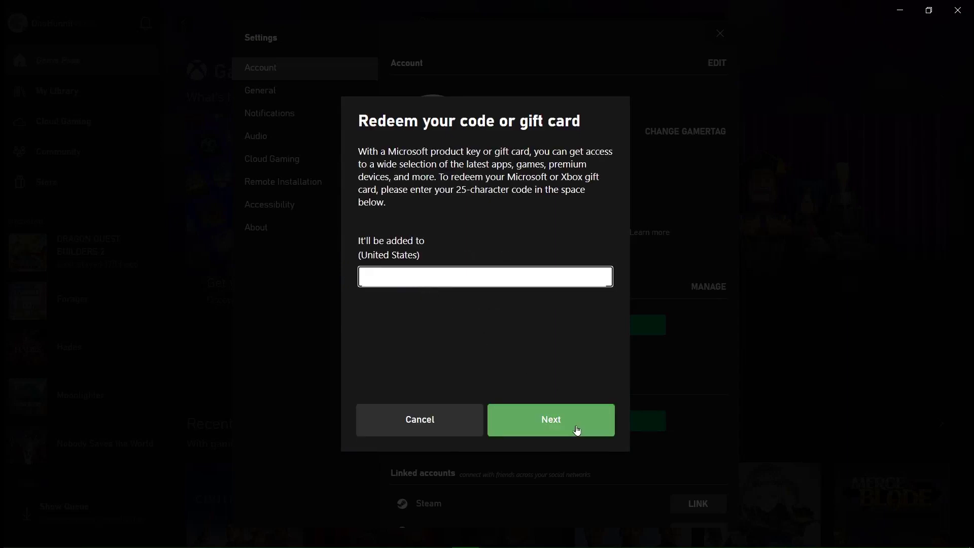
click(577, 431)
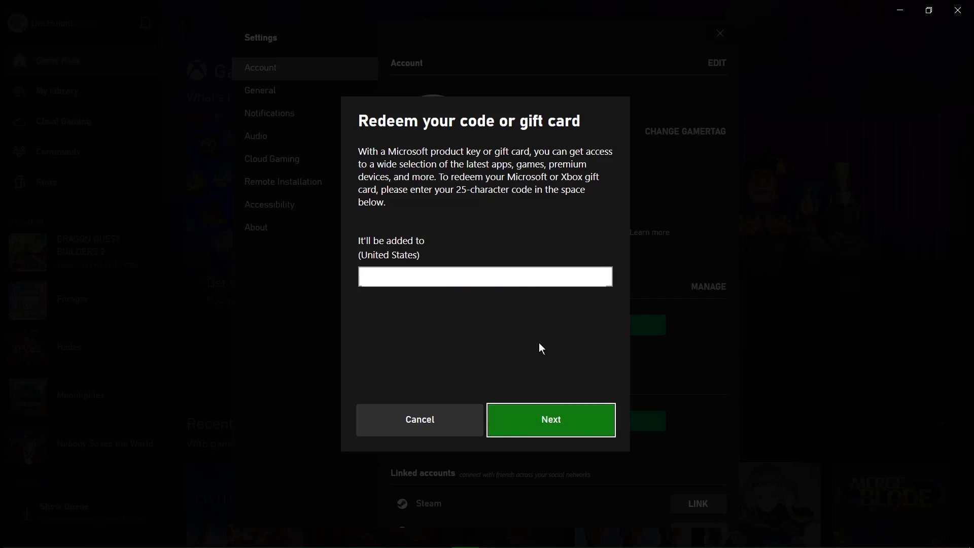
- Confirm the 1-month Game Pass Ultimate redemption, then dismiss the welcome dialog and Settings
key(Return)
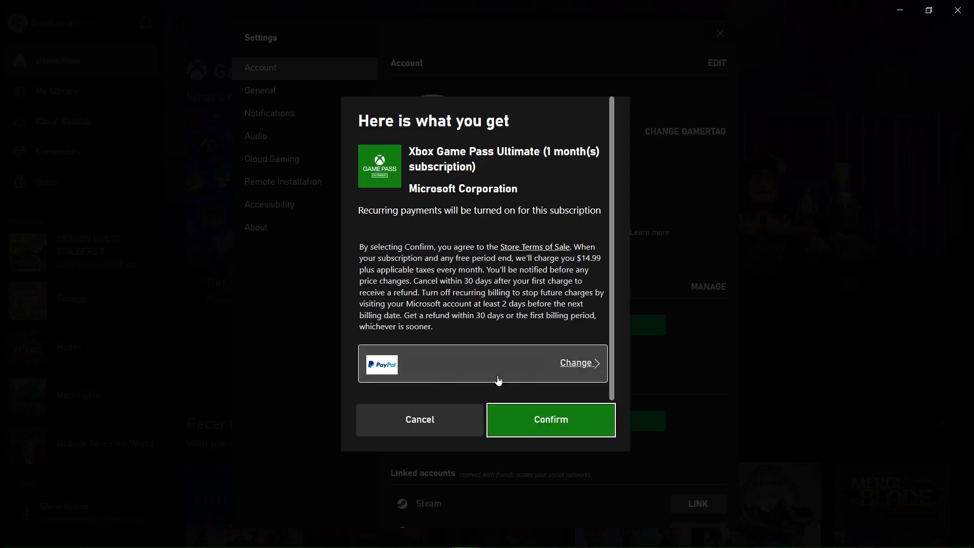
click(542, 430)
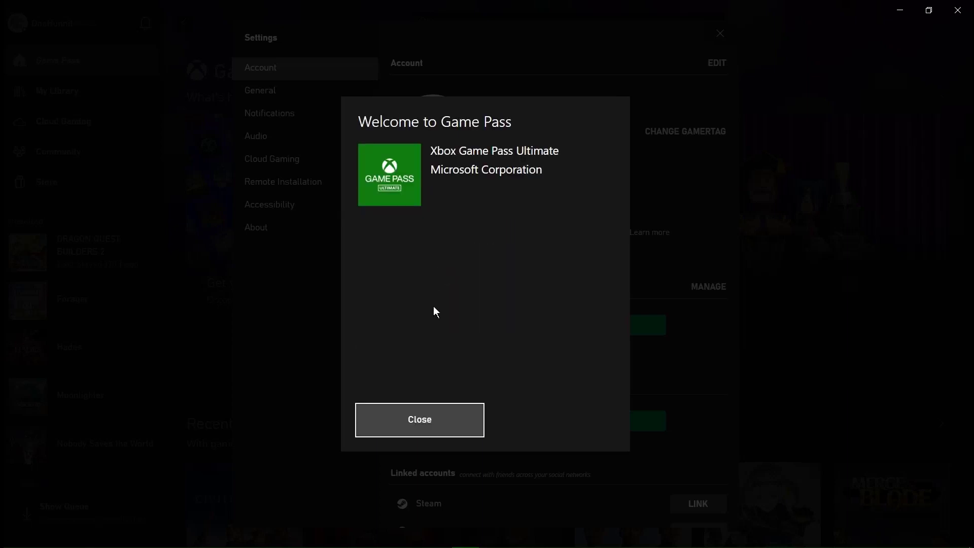
click(449, 418)
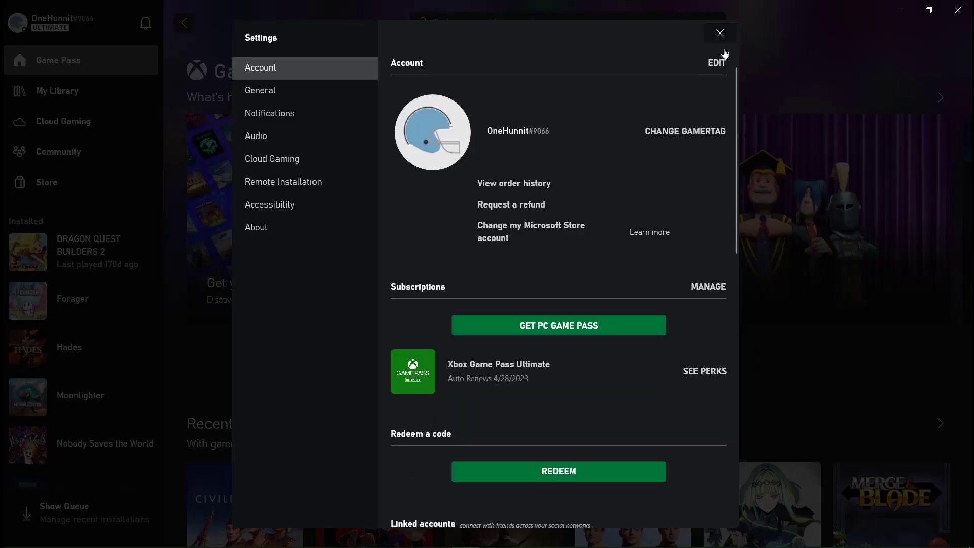
click(721, 34)
mouse_move(382, 545)
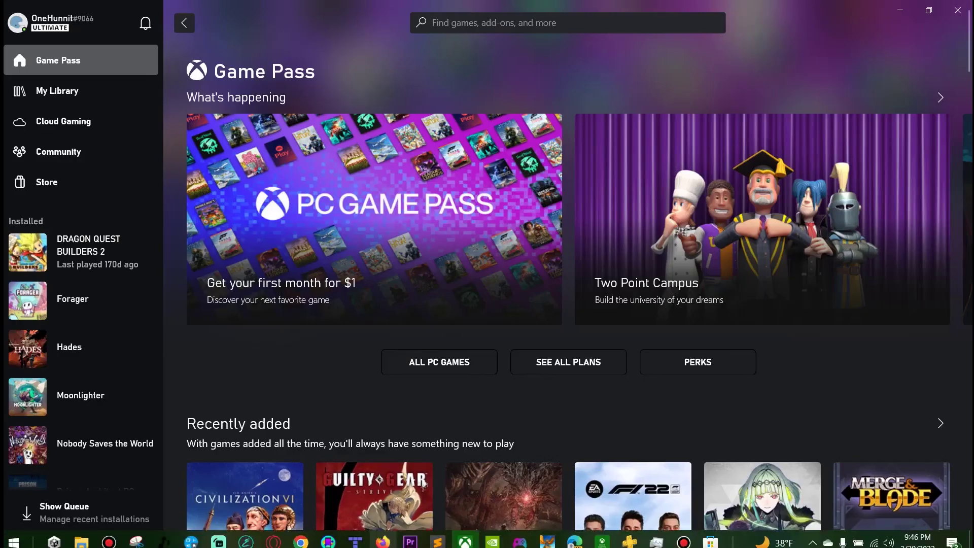
click(391, 542)
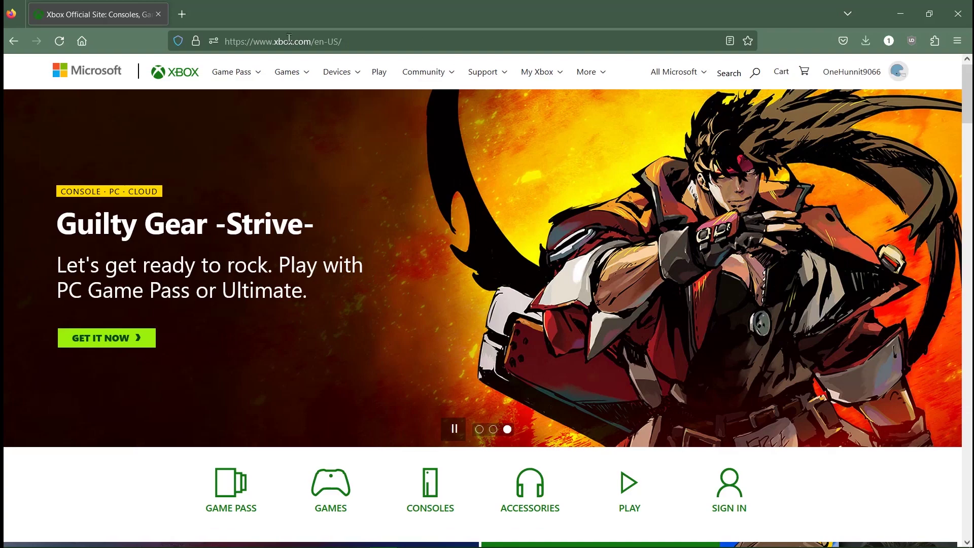
- Open the Microsoft account home page from the xbox.com profile menu in Firefox
click(394, 37)
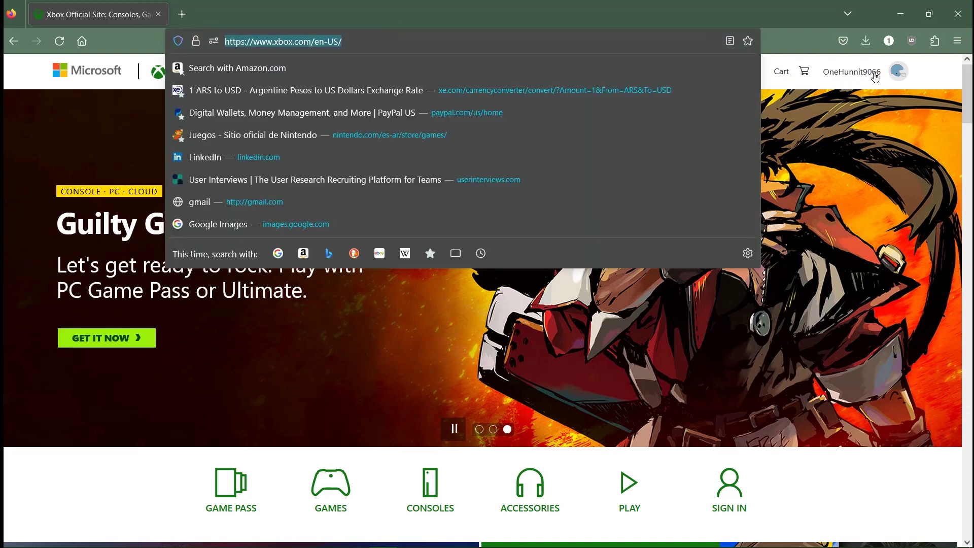
click(895, 78)
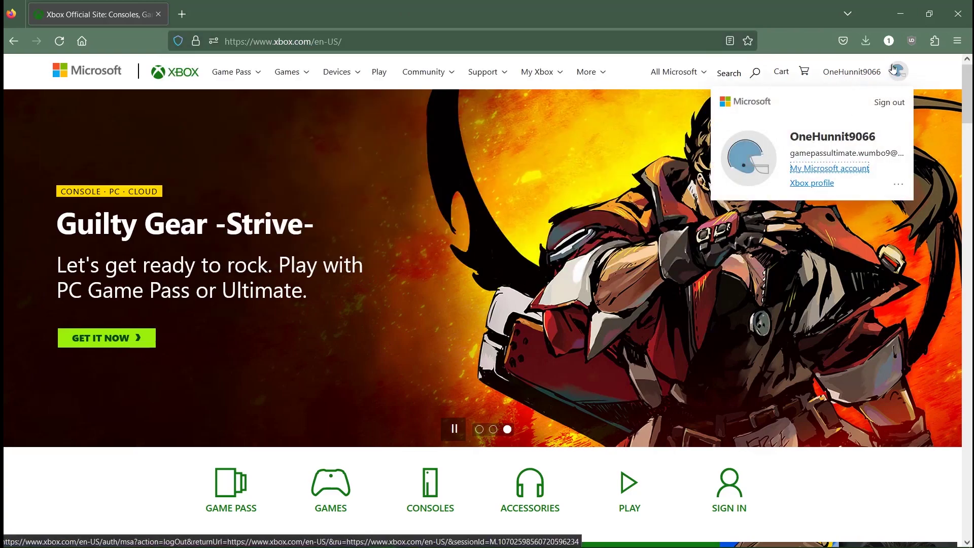
click(860, 170)
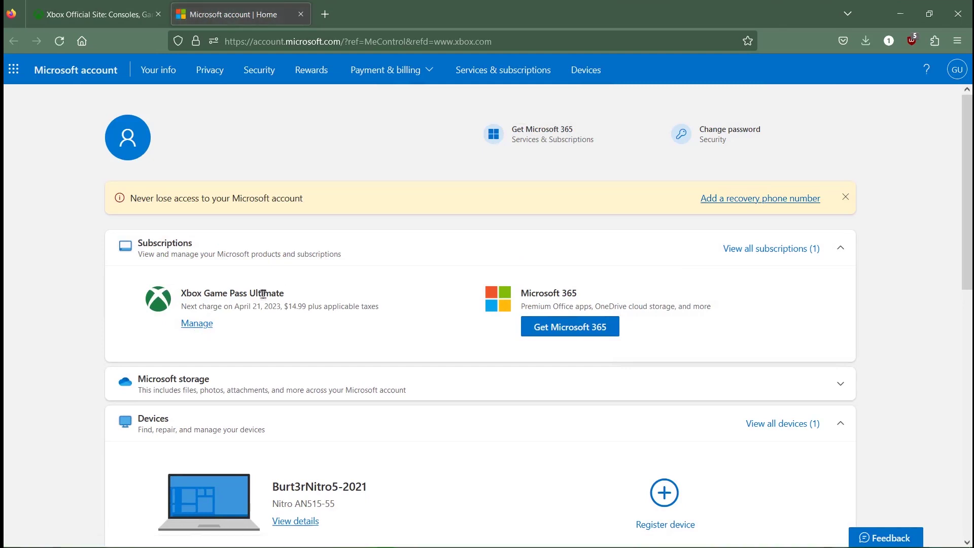
- Turn off recurring billing for the Xbox Game Pass Ultimate subscription
click(197, 324)
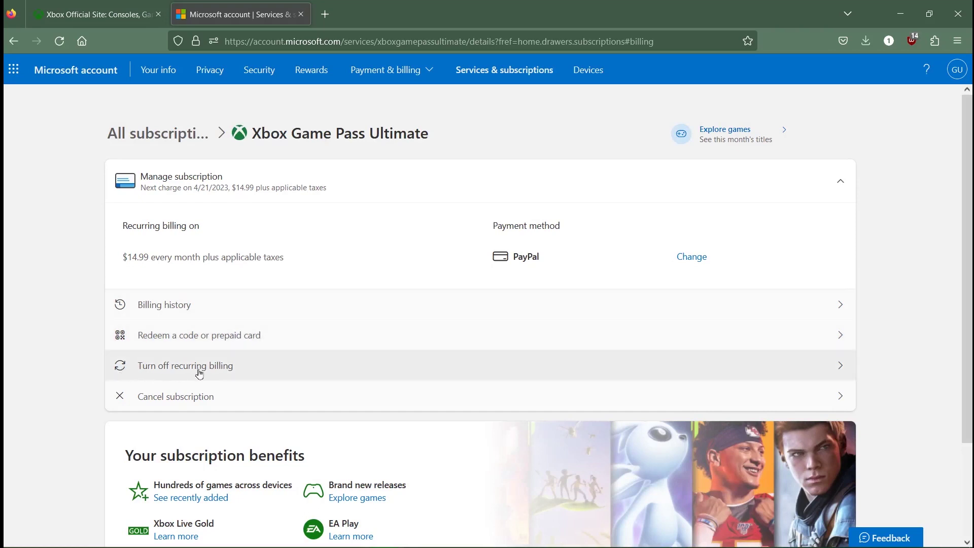
click(234, 367)
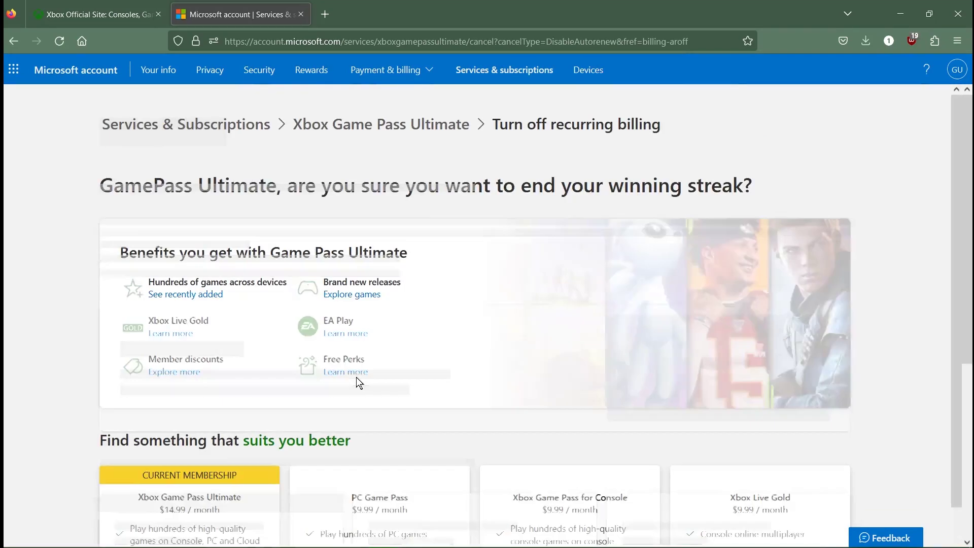
scroll(370, 321, down, 5)
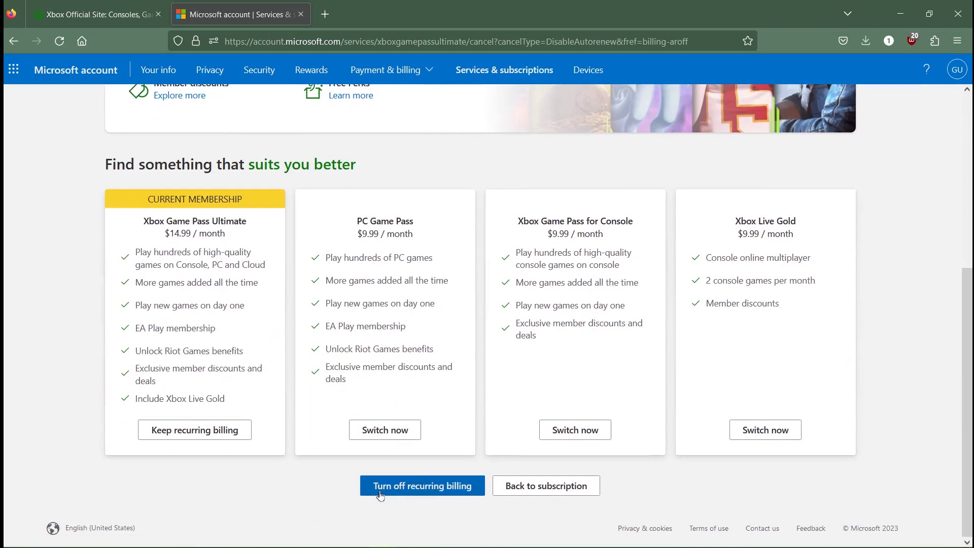
click(411, 485)
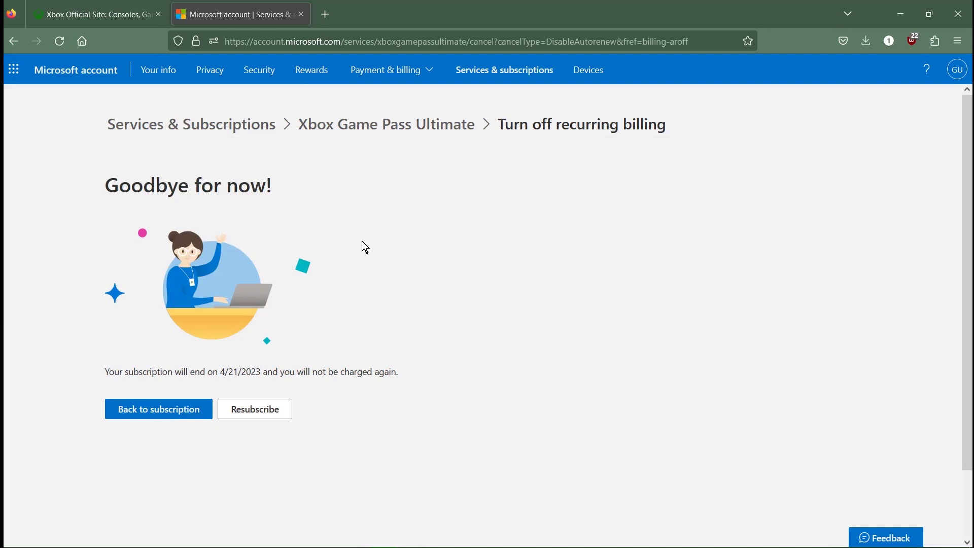
- Check the subscription now expires April 20, 2023, then return to the Xbox app
drag(220, 370, 261, 378)
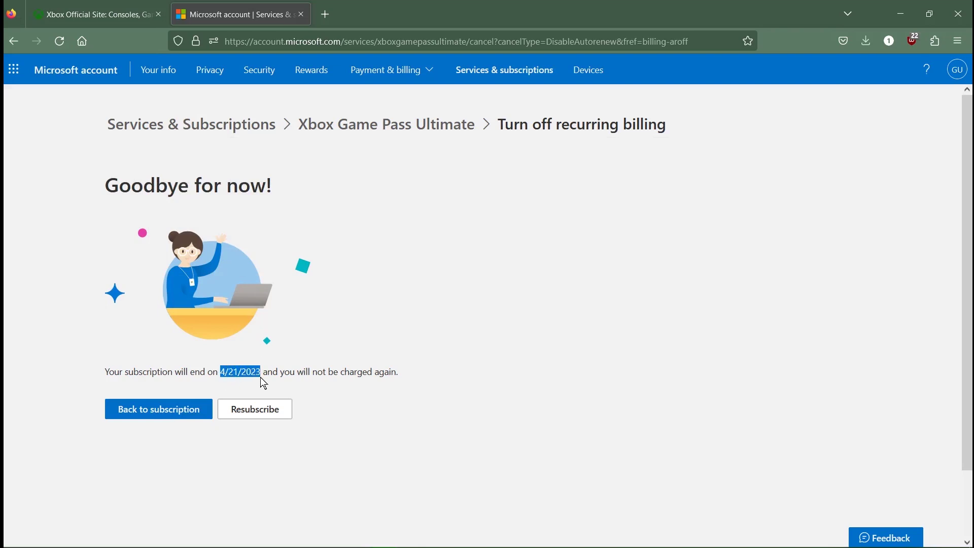
click(186, 410)
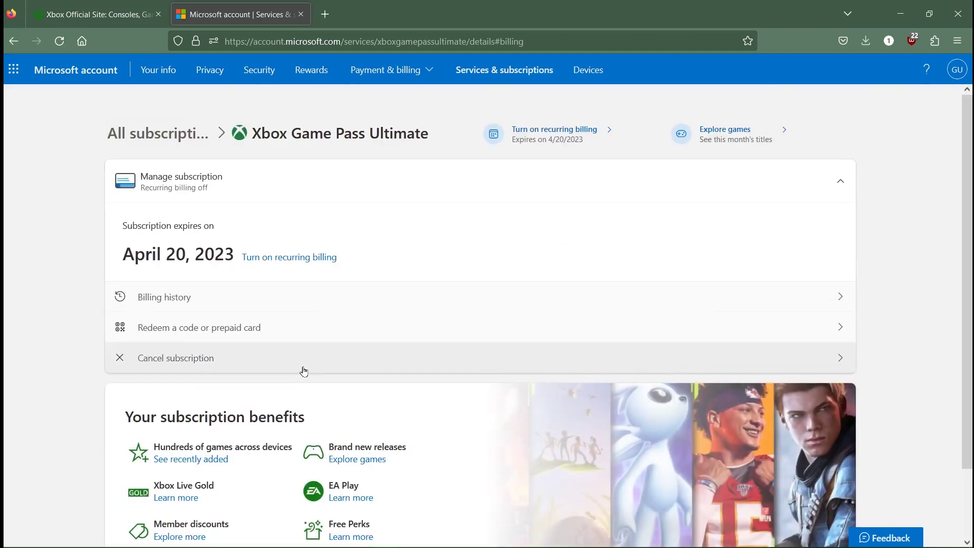
drag(123, 255, 232, 258)
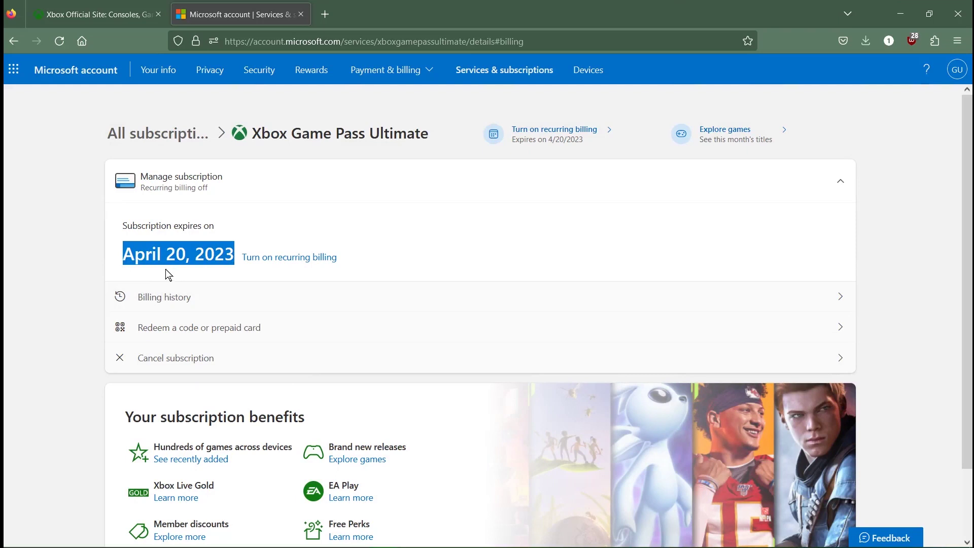
mouse_move(710, 542)
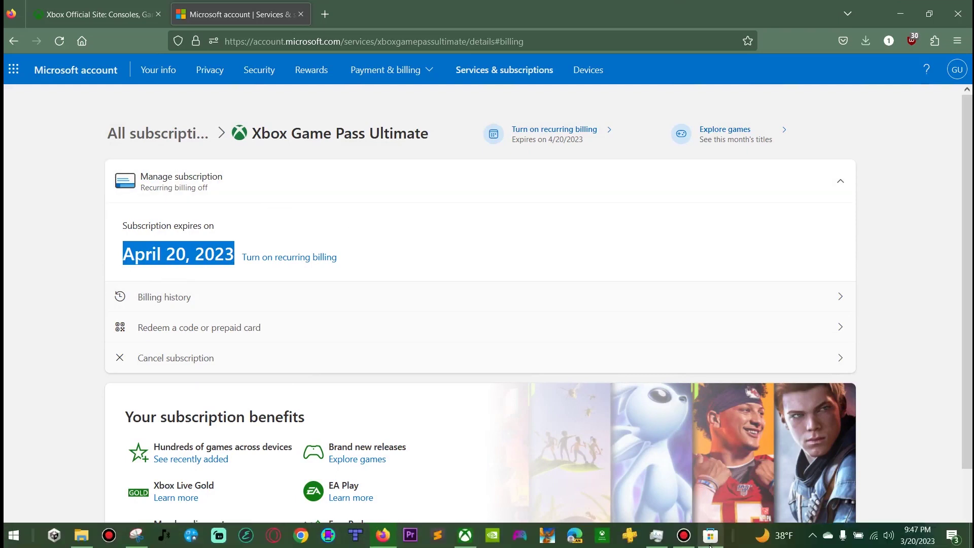
click(465, 535)
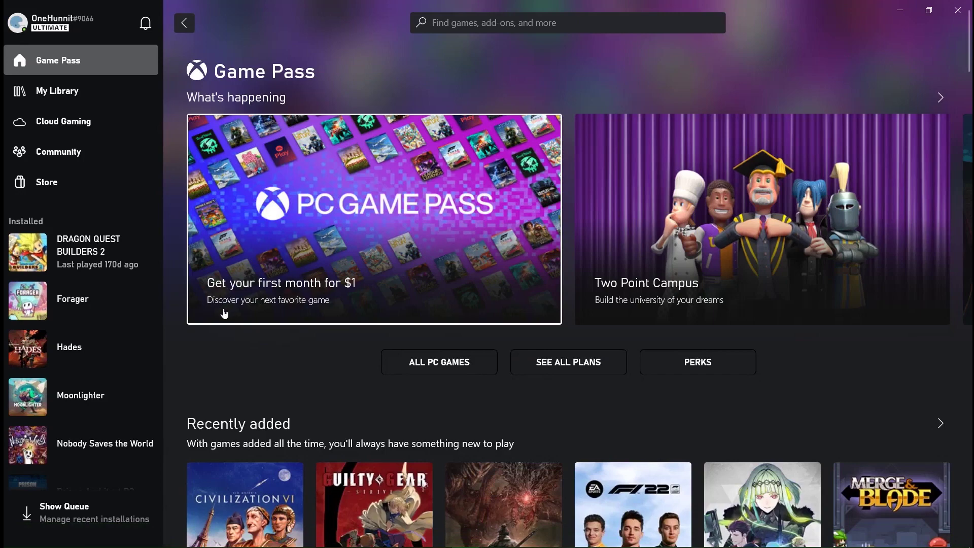
- Browse the Game Pass page and open the ALL PC GAMES catalogue of 438 games
scroll(224, 310, down, 3)
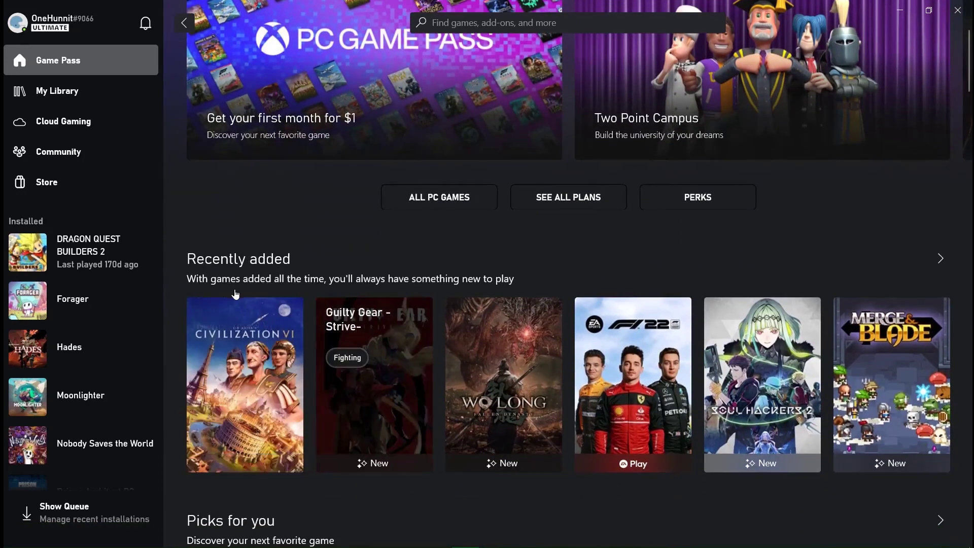
scroll(218, 267, down, 3)
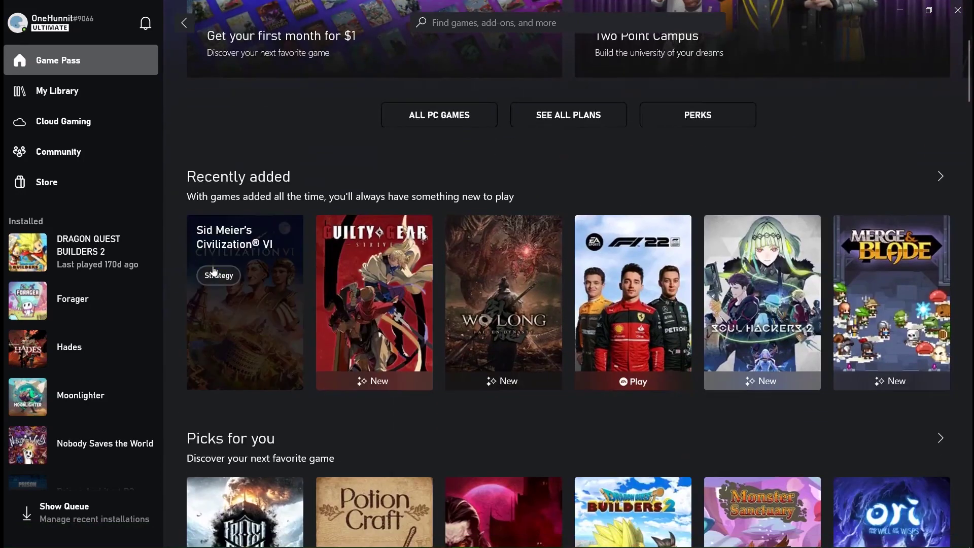
scroll(216, 267, up, 3)
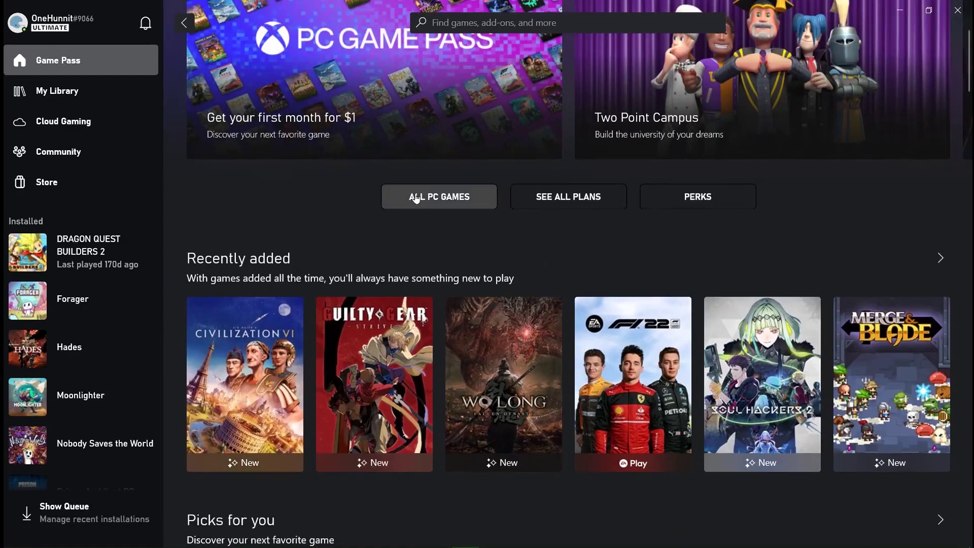
click(448, 193)
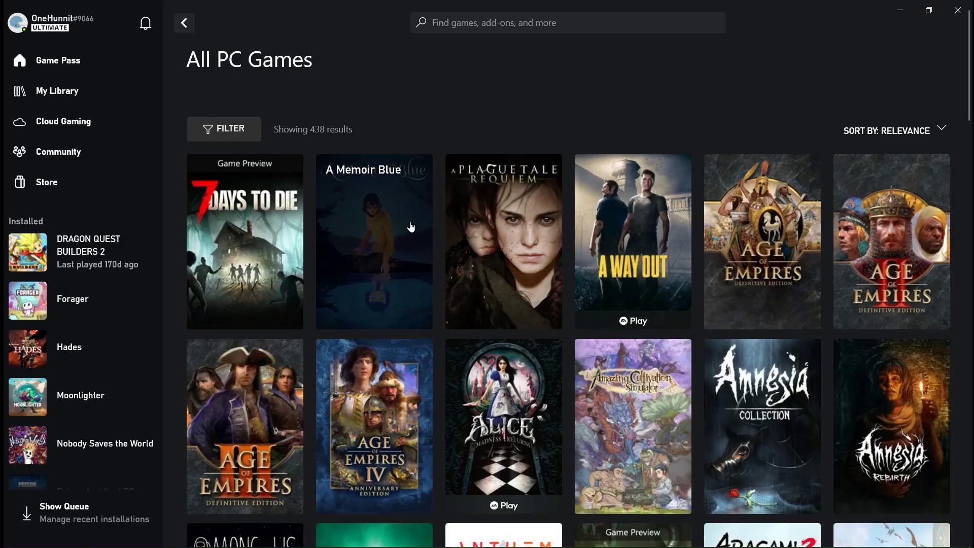
scroll(401, 256, down, 3)
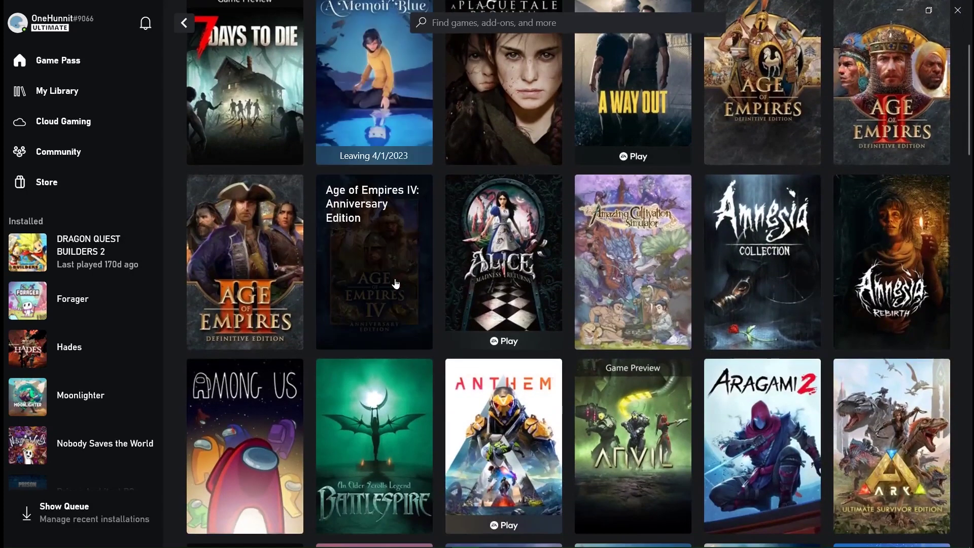
scroll(395, 282, up, 3)
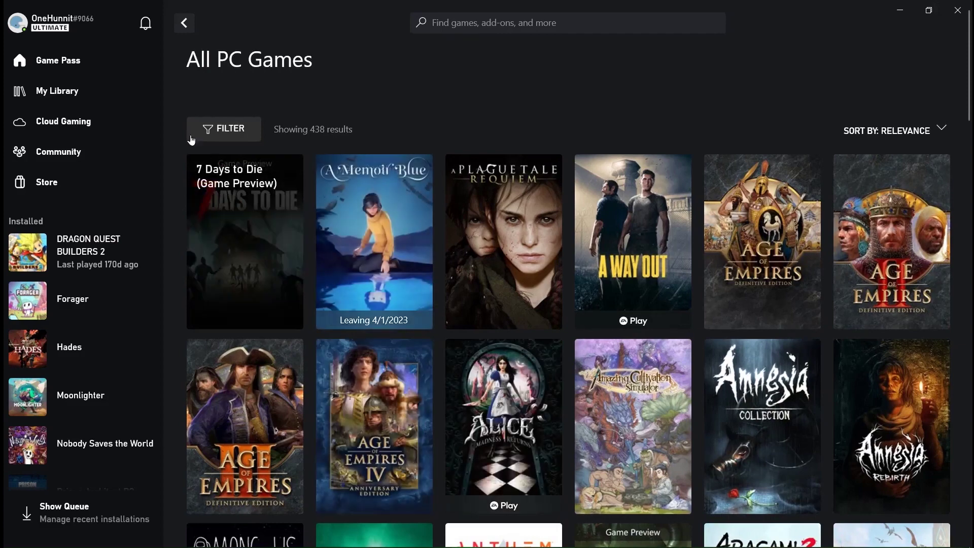
click(84, 128)
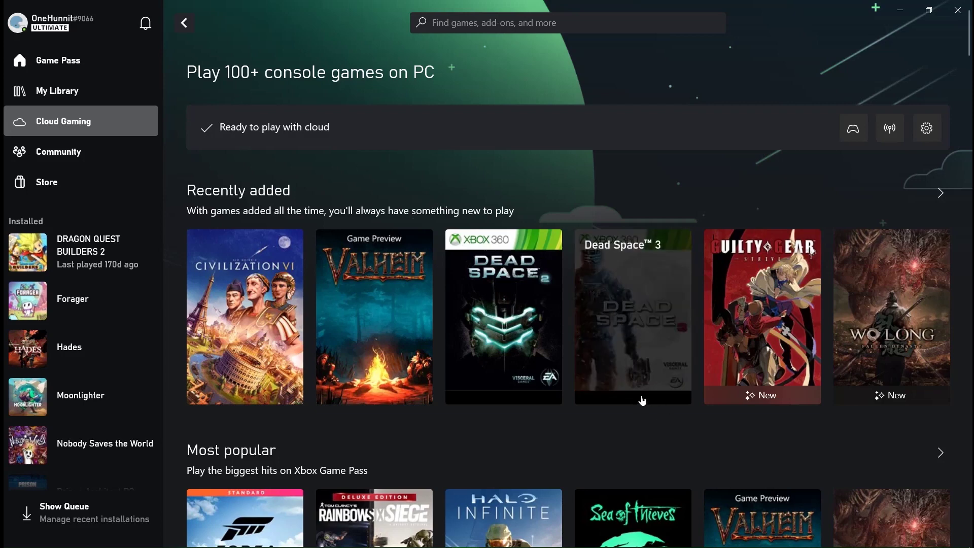
- Scroll through the Recently added, Most popular and All console games rows, then pick controller games
scroll(487, 432, down, 2)
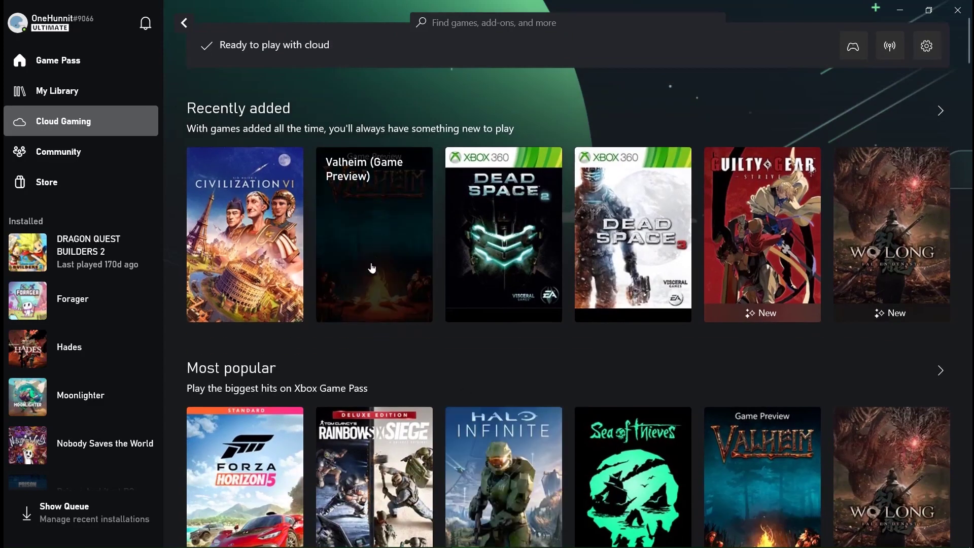
scroll(357, 239, down, 4)
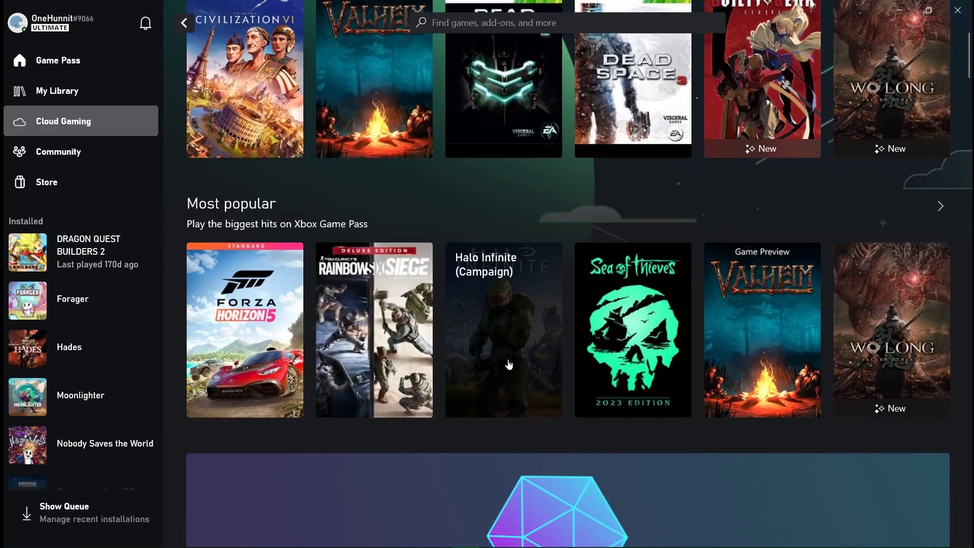
scroll(466, 378, down, 12)
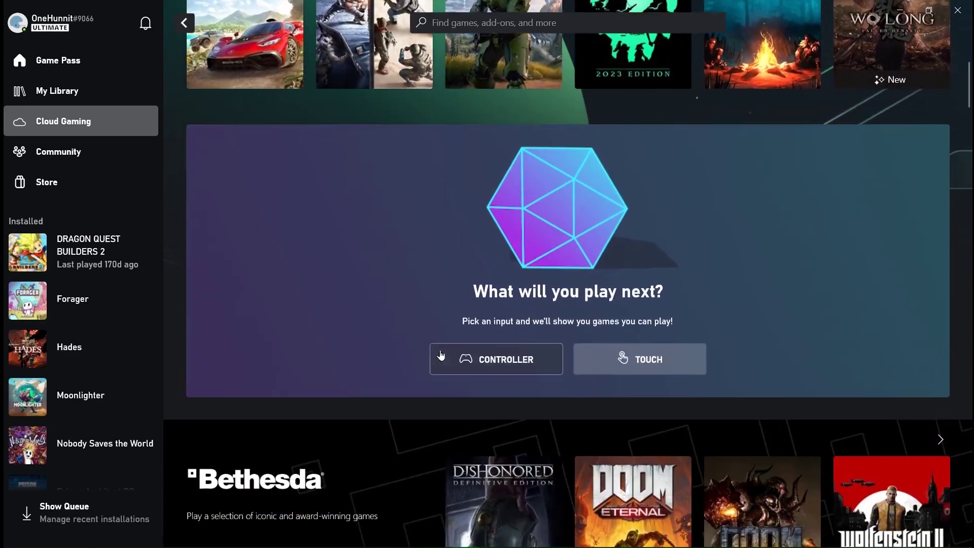
scroll(407, 345, up, 6)
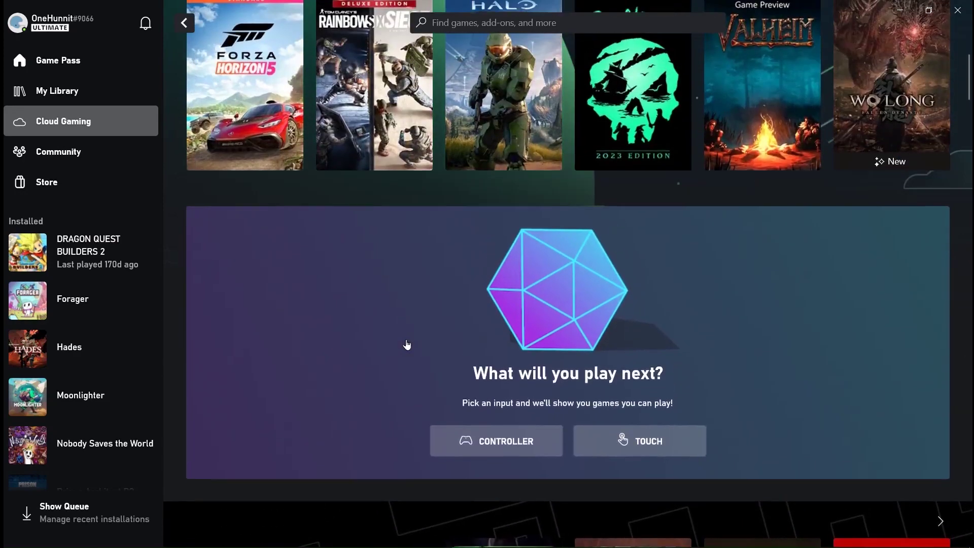
scroll(407, 345, down, 2)
scroll(406, 345, down, 20)
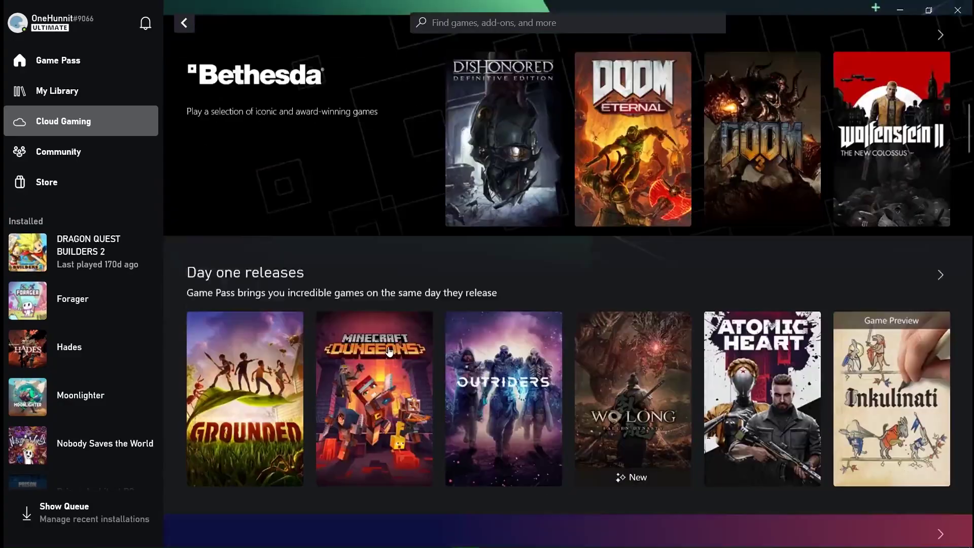
scroll(389, 351, down, 6)
scroll(391, 350, up, 10)
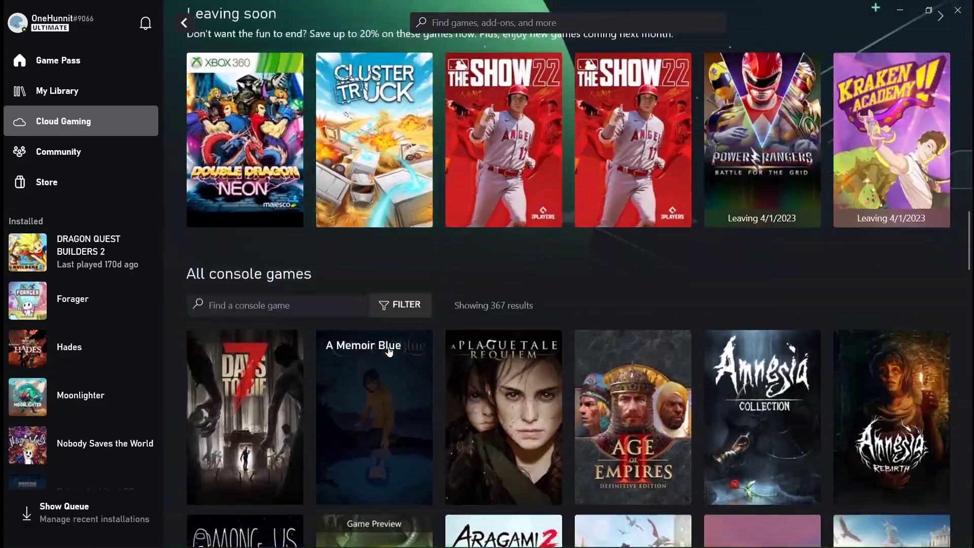
scroll(391, 350, down, 10)
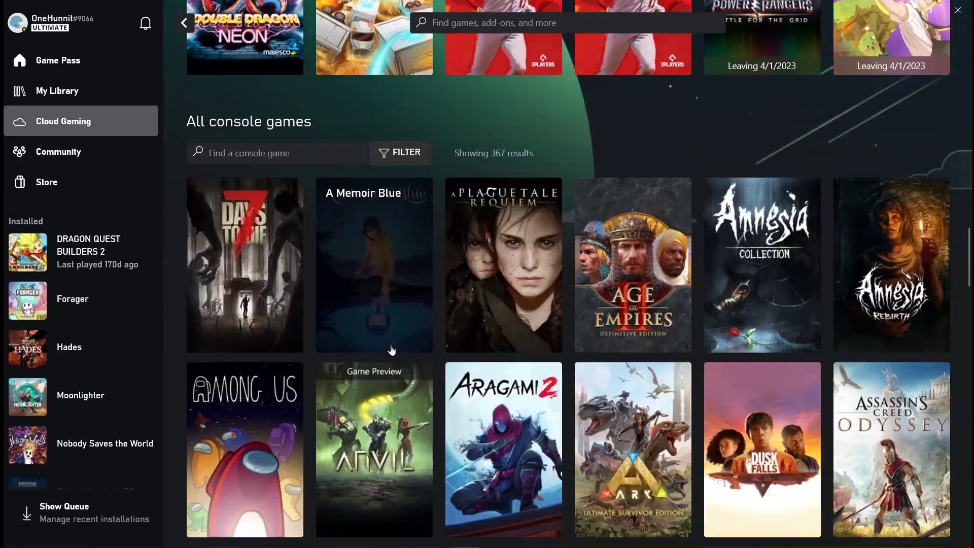
scroll(396, 348, up, 14)
scroll(426, 360, up, 12)
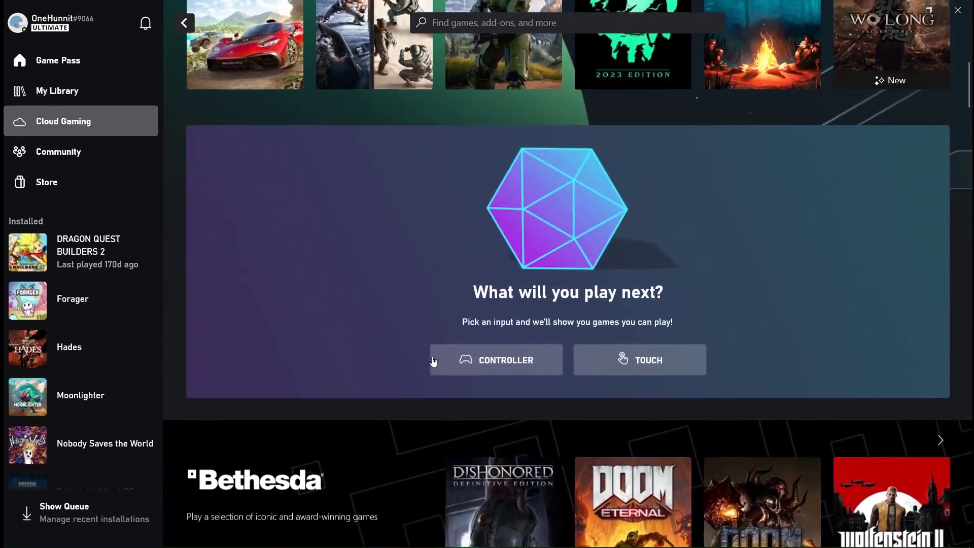
click(513, 369)
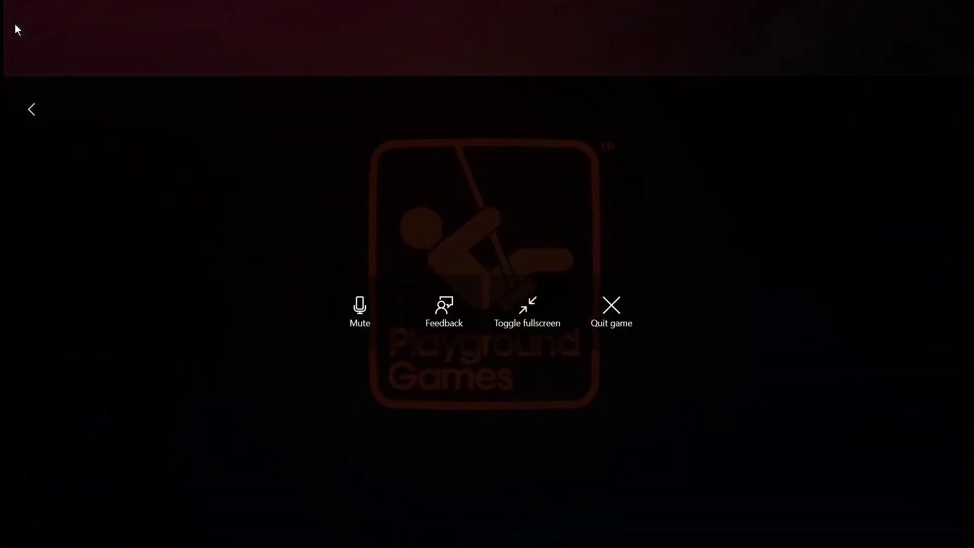
- Quit the Forza Horizon 4 cloud streaming session
click(611, 310)
- Confirm Quit game so the stream closes and the Cloud Gaming page returns
click(521, 287)
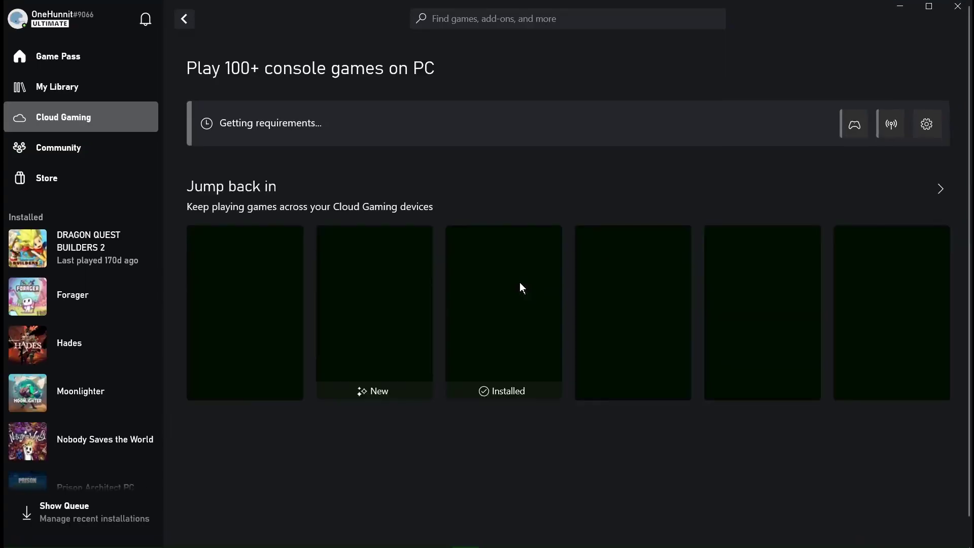